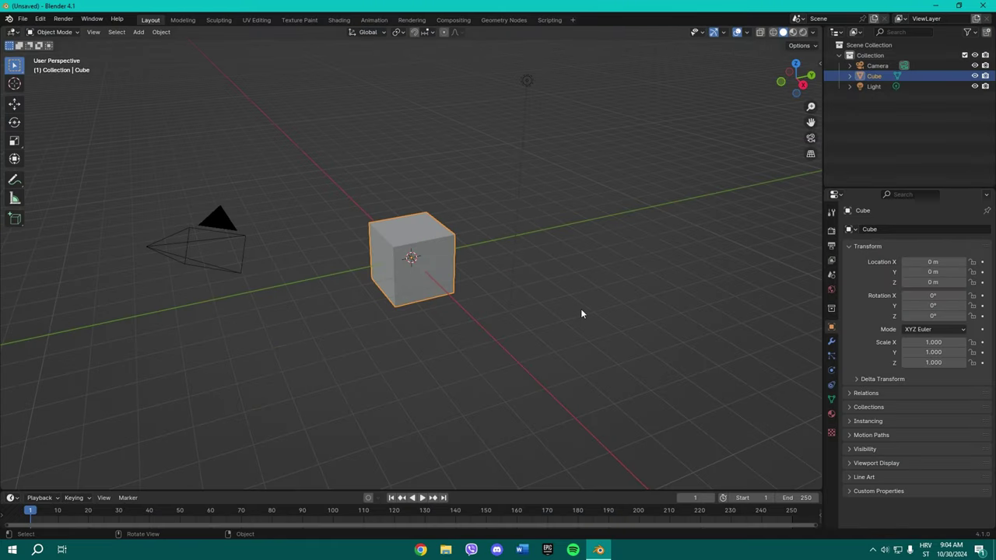
Delete the default camera, cube and light.
{"action": "left_click_drag", "start_coordinate": [581, 314], "coordinate": [158, 210]}
{"action": "key", "text": "a"}
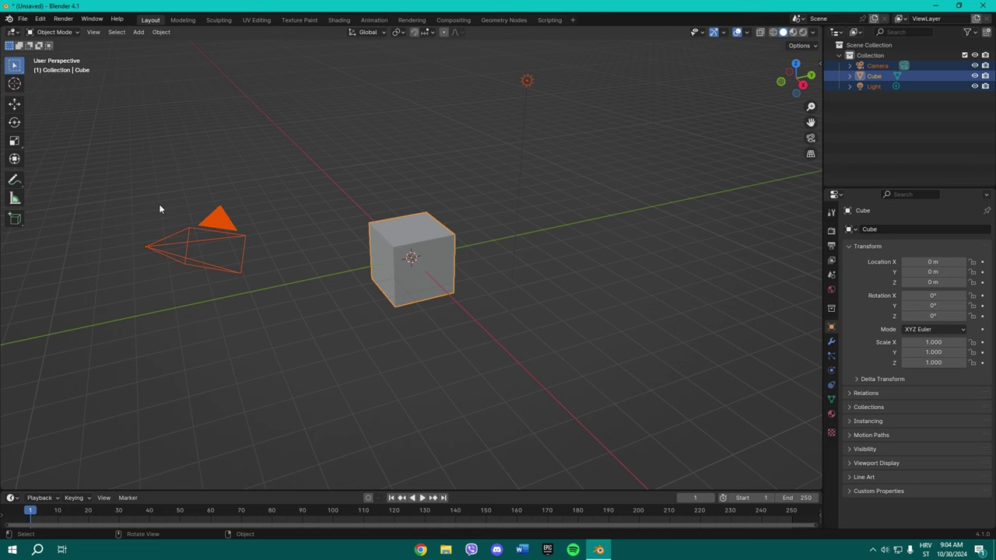
{"action": "key", "text": "Delete"}
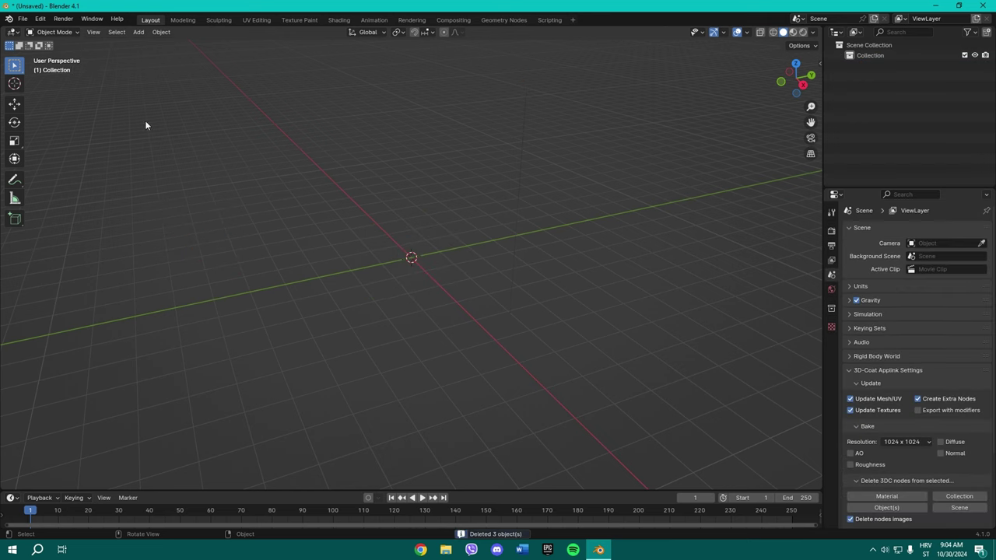
Add a new cube at the origin and view it from the front orthographic view.
{"action": "left_click", "coordinate": [138, 32]}
{"action": "mouse_move", "coordinate": [151, 45]}
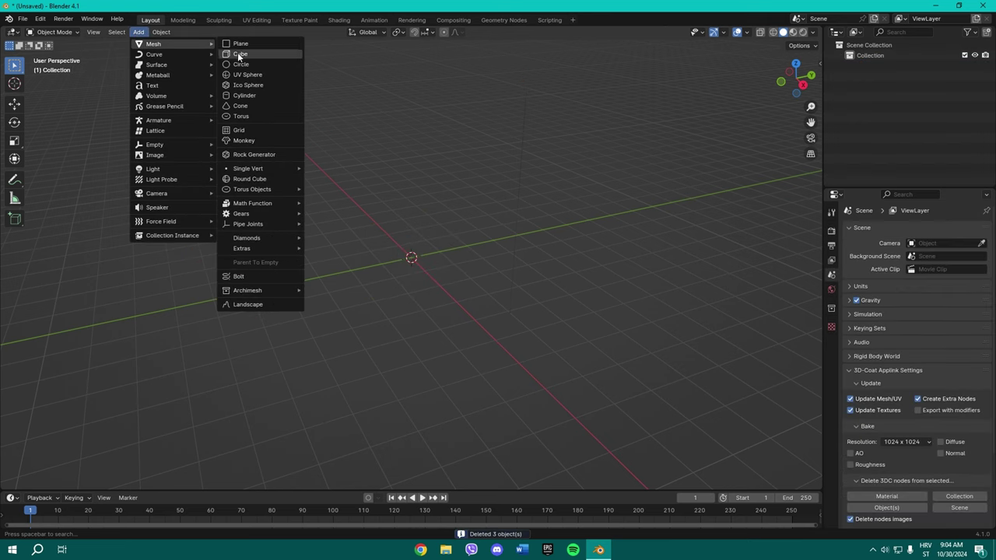
{"action": "left_click", "coordinate": [237, 54]}
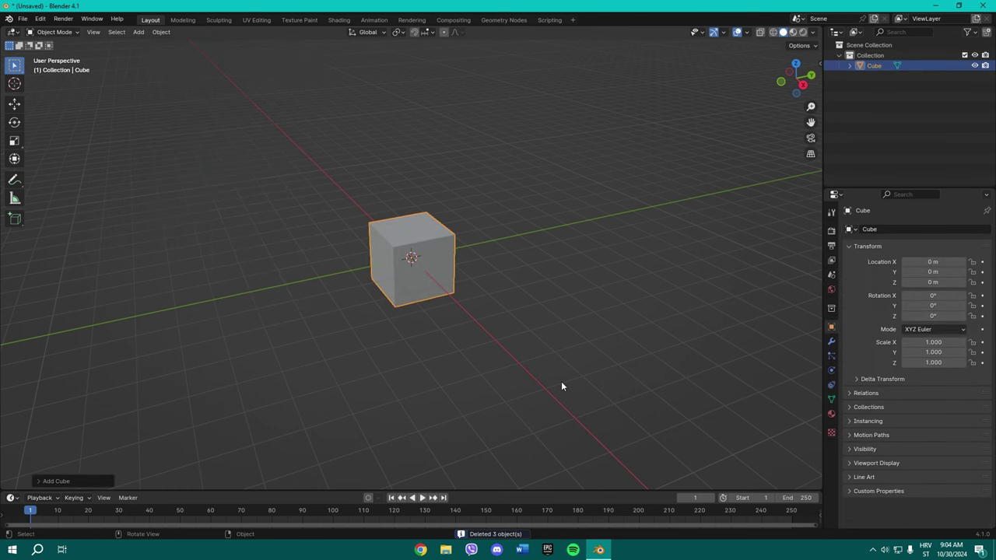
{"action": "key", "text": "KP_1"}
{"action": "scroll", "coordinate": [412, 272], "scroll_direction": "up", "scroll_amount": 4}
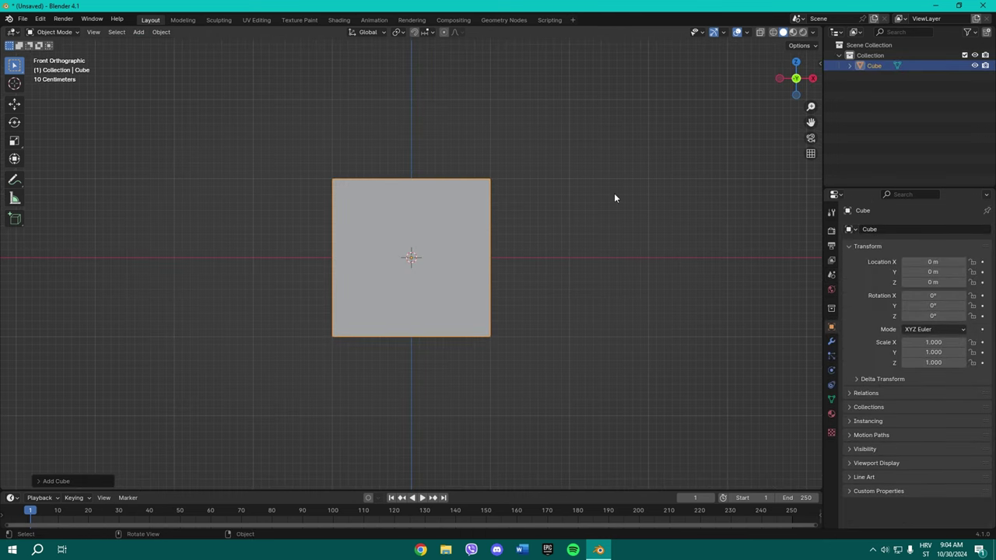
Add a Subdivision Surface modifier to the cube.
{"action": "left_click", "coordinate": [831, 342]}
{"action": "left_click", "coordinate": [880, 229]}
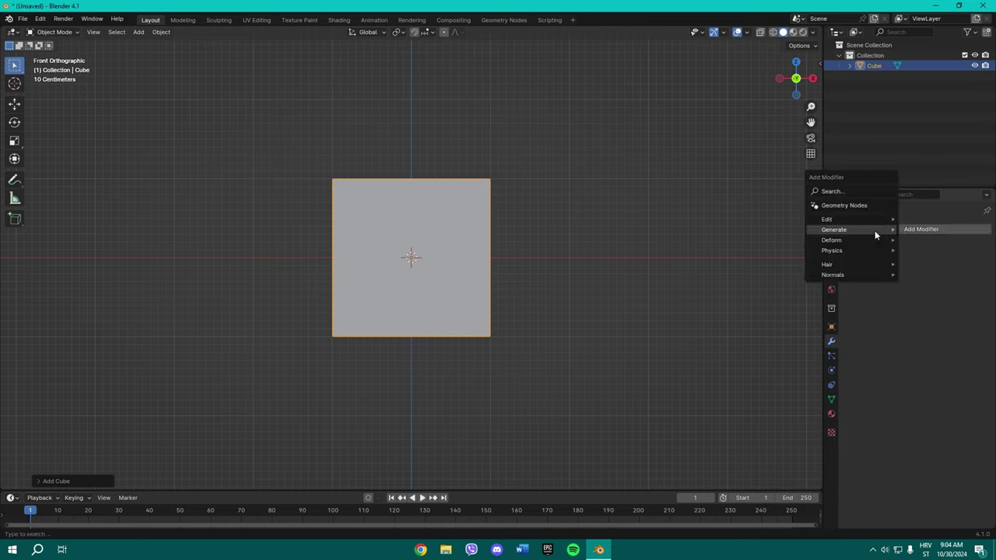
{"action": "mouse_move", "coordinate": [872, 229]}
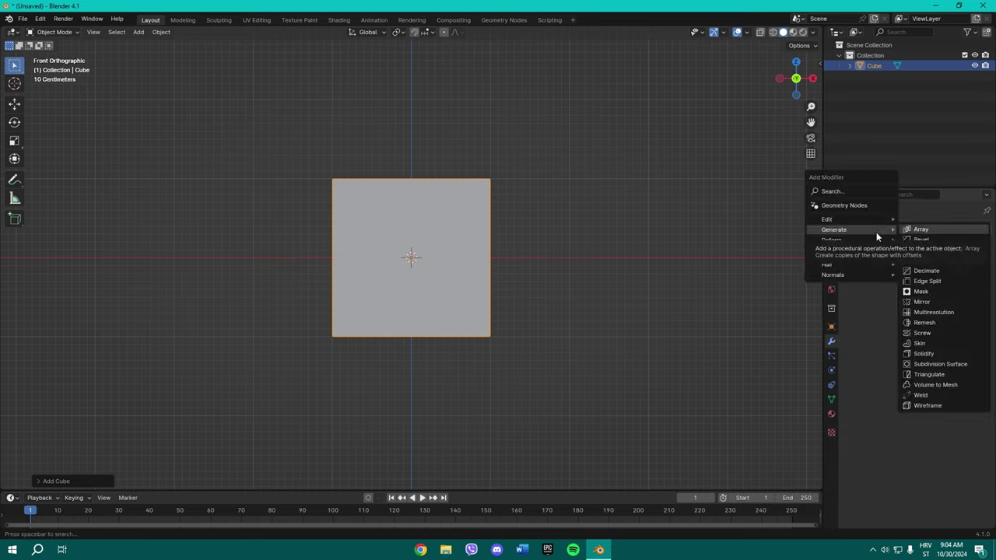
{"action": "left_click", "coordinate": [869, 234]}
{"action": "mouse_move", "coordinate": [859, 233]}
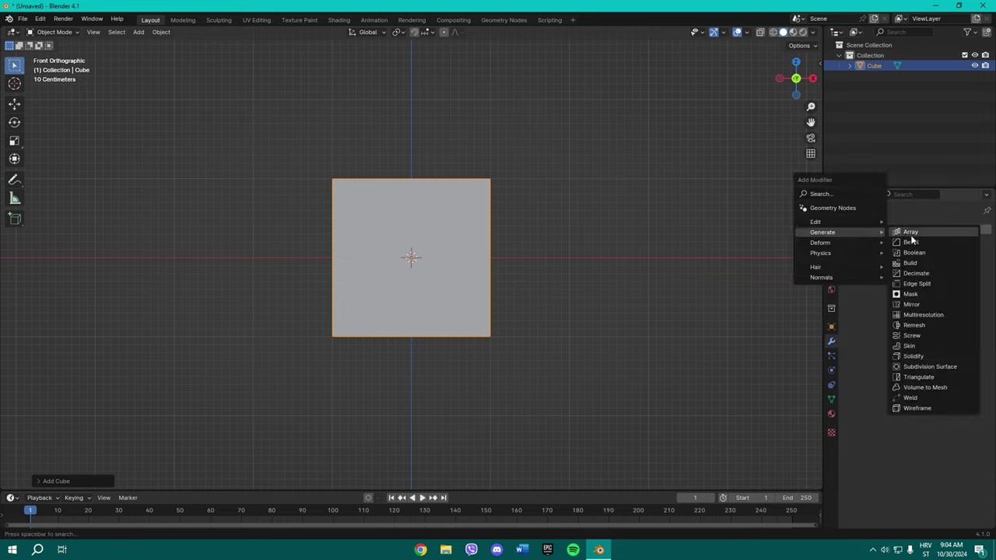
{"action": "left_click", "coordinate": [930, 367]}
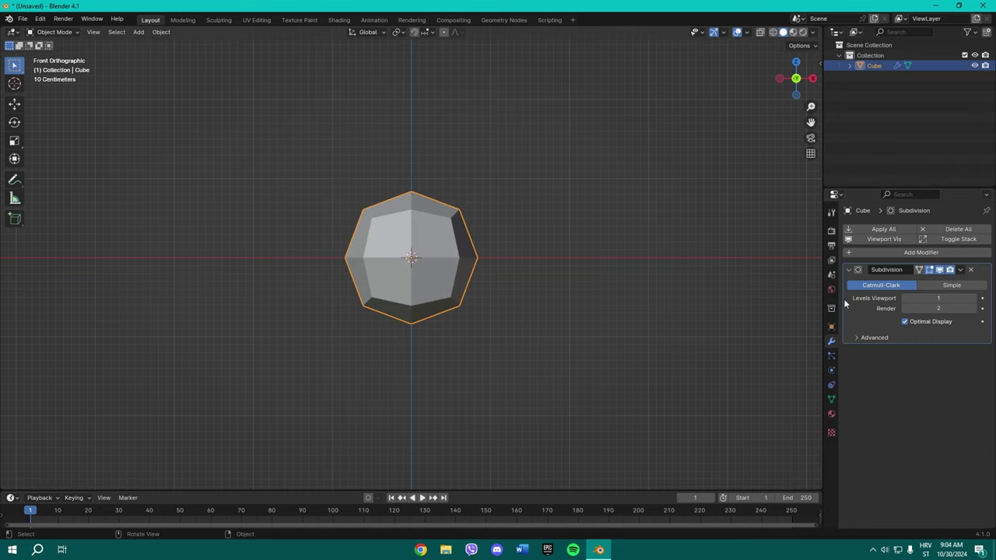
Set the subdivision Levels Viewport and Render both to 3.
{"action": "left_click_drag", "start_coordinate": [924, 298], "coordinate": [948, 298]}
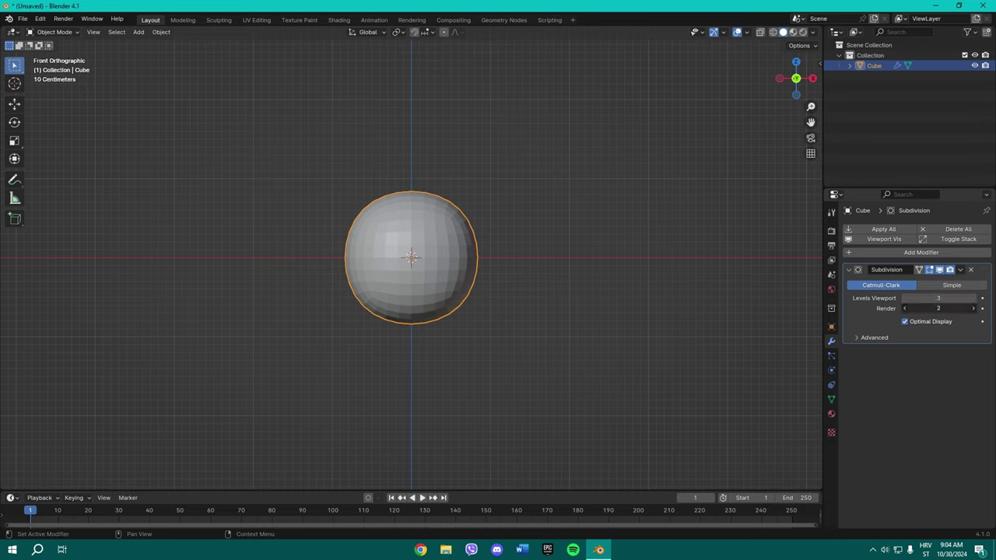
{"action": "left_click", "coordinate": [971, 309]}
{"action": "type", "text": "3"}
{"action": "key", "text": "Return"}
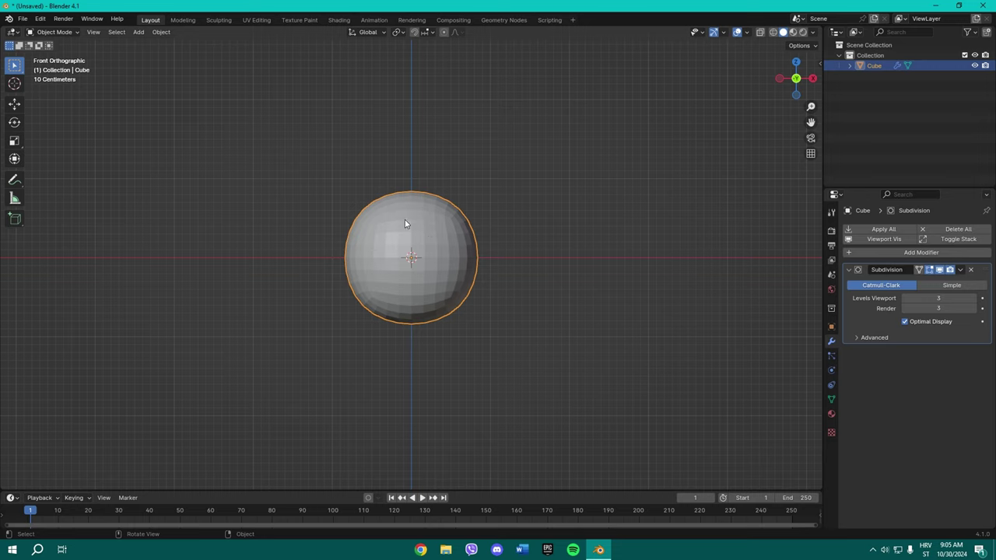
In Edit Mode, add a centred loop cut through the cube's middle.
{"action": "key", "text": "Tab"}
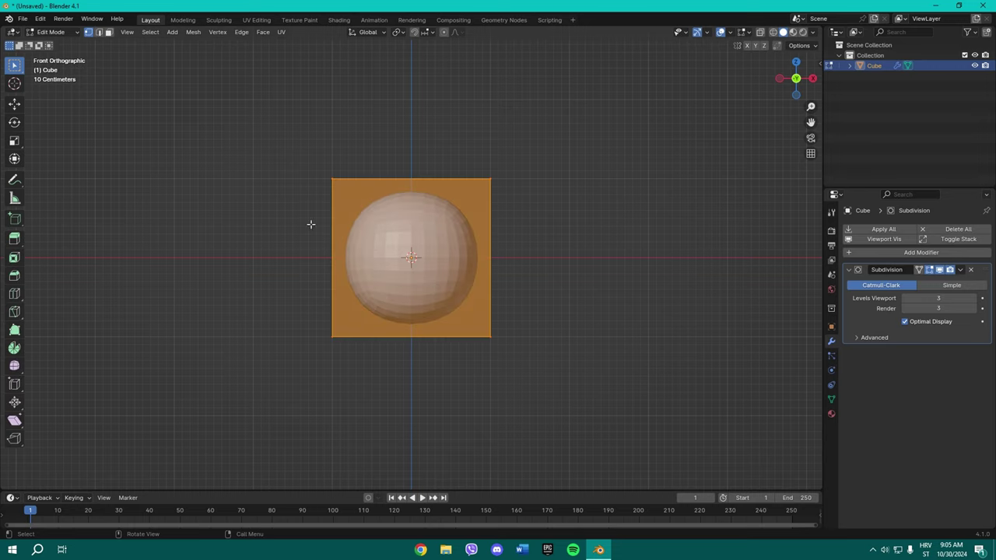
{"action": "key", "text": "ctrl+r"}
{"action": "left_click", "coordinate": [333, 257]}
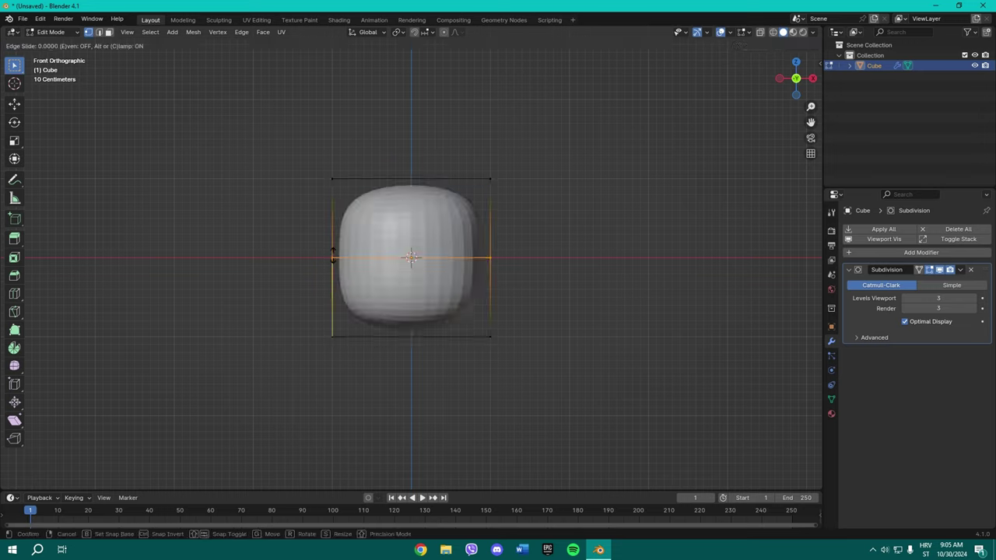
{"action": "right_click", "coordinate": [329, 251]}
Select the whole mesh and scale it about 1.26 wider along X.
{"action": "left_click", "coordinate": [248, 214]}
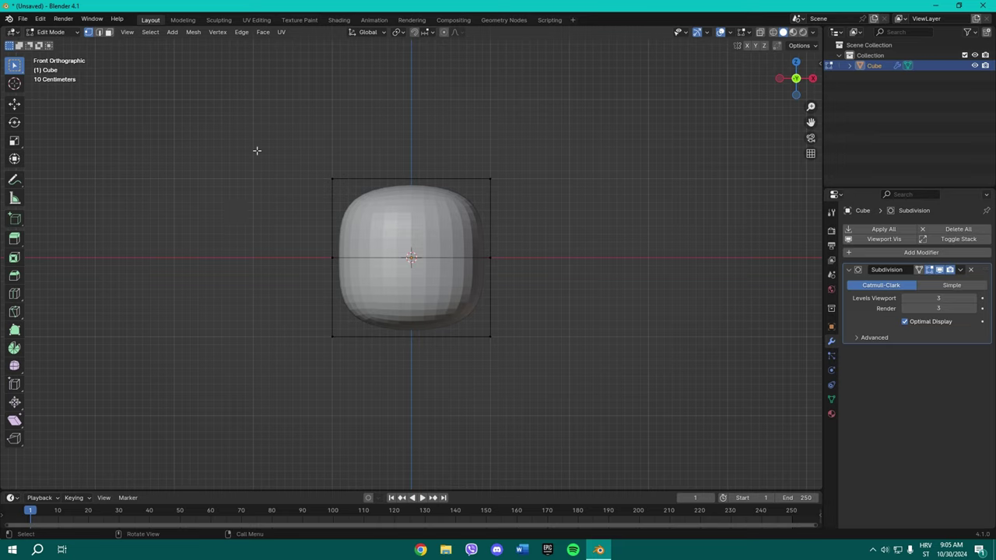
{"action": "key", "text": "a"}
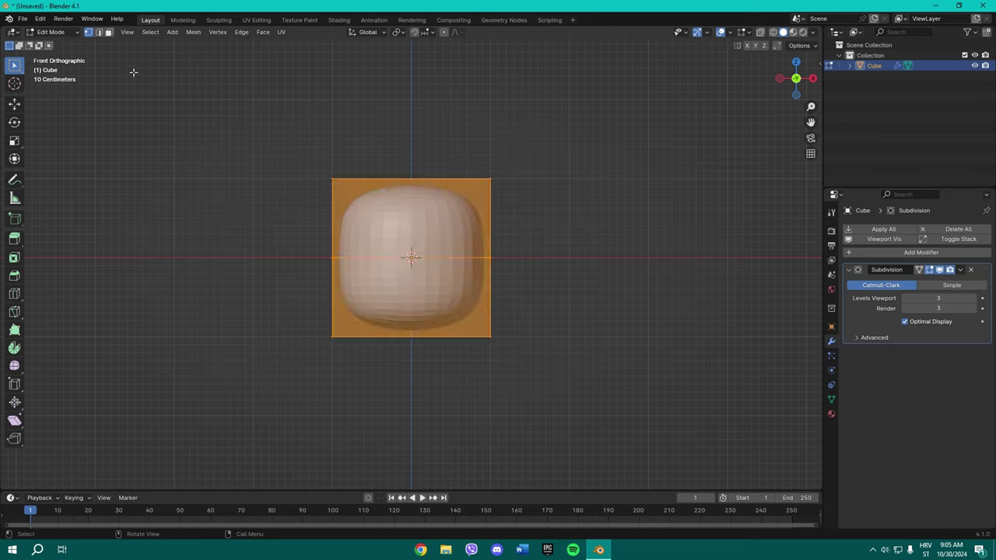
{"action": "left_click", "coordinate": [109, 32]}
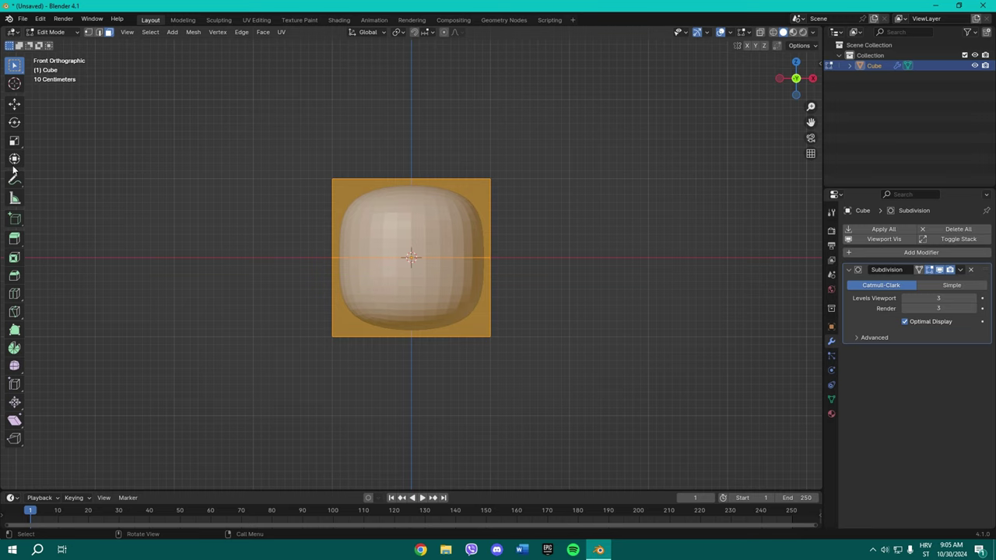
{"action": "left_click", "coordinate": [14, 142]}
{"action": "left_click_drag", "start_coordinate": [451, 257], "coordinate": [460, 258]}
Back in Object Mode, squash the rounded cube thin along Y.
{"action": "key", "text": "Tab"}
{"action": "middle_click_drag", "start_coordinate": [539, 250], "coordinate": [456, 257]}
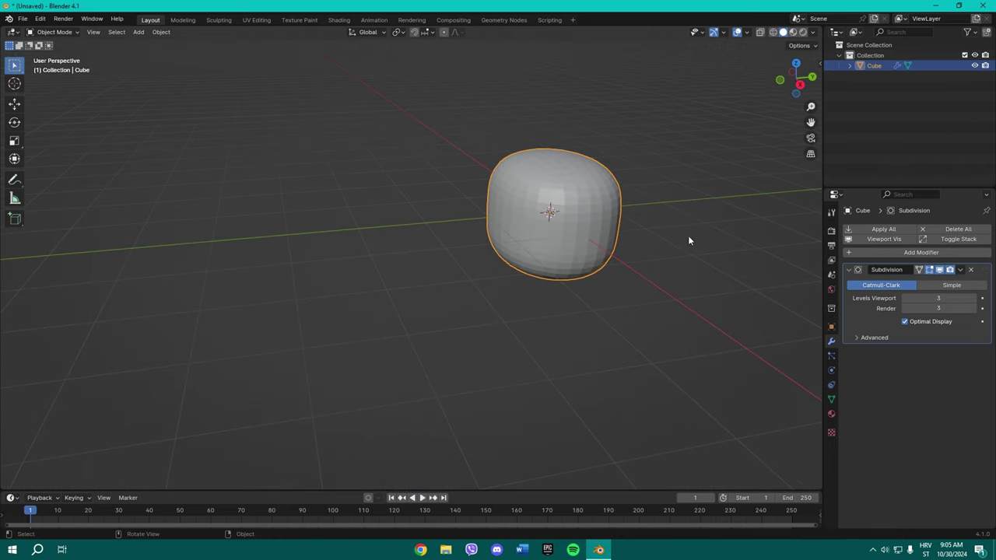
{"action": "left_click", "coordinate": [26, 143]}
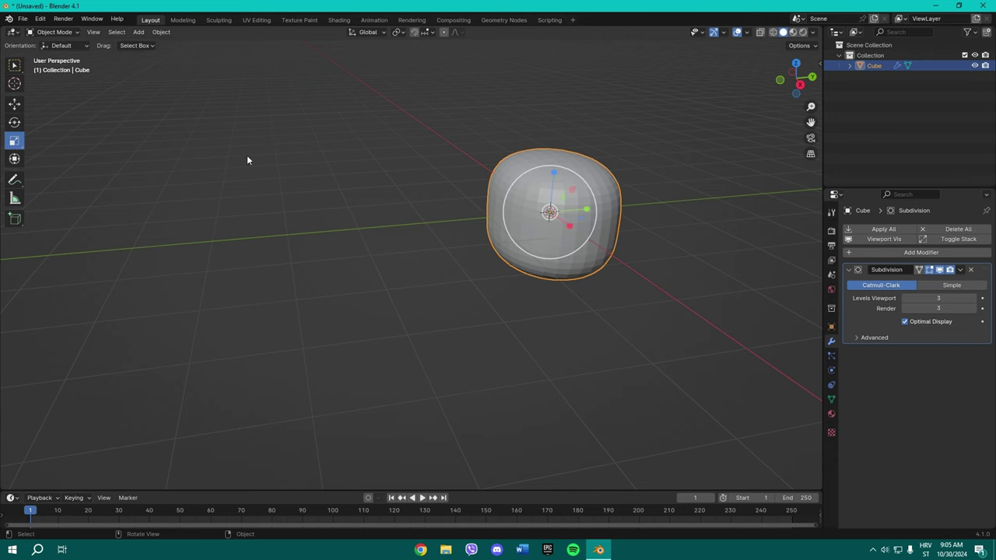
{"action": "middle_click_drag", "start_coordinate": [621, 196], "coordinate": [507, 231]}
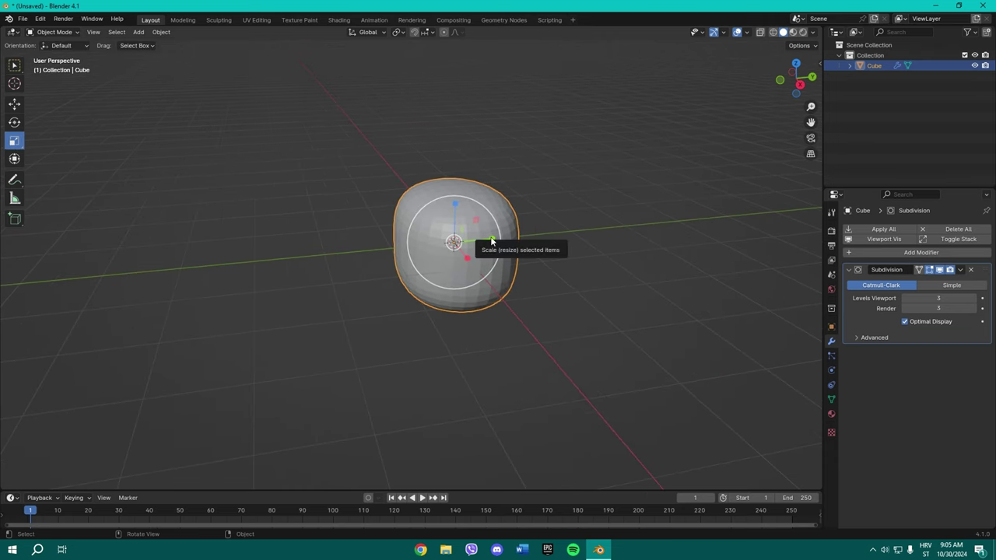
{"action": "left_click_drag", "start_coordinate": [489, 240], "coordinate": [459, 236]}
{"action": "middle_click_drag", "start_coordinate": [459, 235], "coordinate": [573, 201]}
Shade the cube Smooth by Angle, apply the Subdivision modifier, then deselect it.
{"action": "right_click", "coordinate": [537, 203]}
{"action": "left_click", "coordinate": [526, 202]}
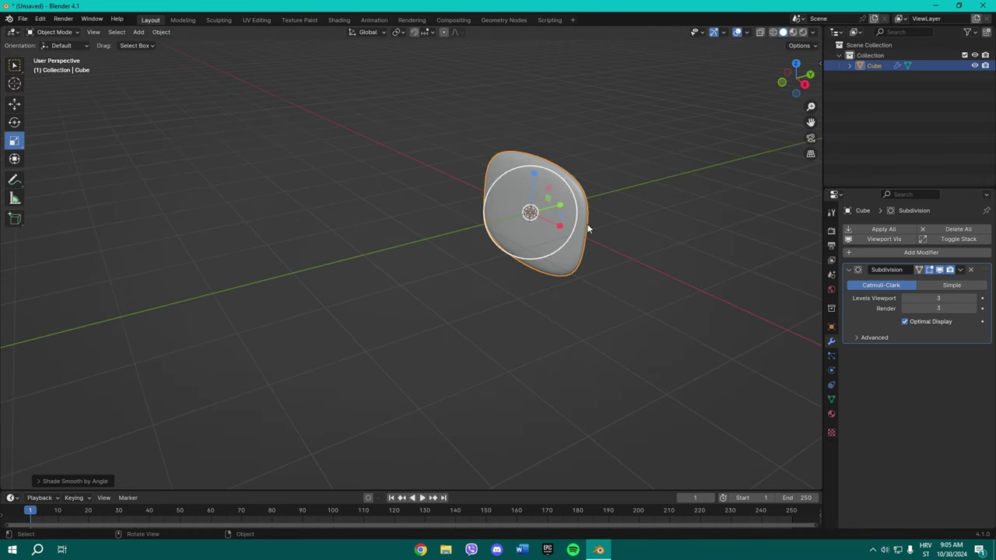
{"action": "middle_click_drag", "start_coordinate": [591, 205], "coordinate": [575, 231], "text": "shift"}
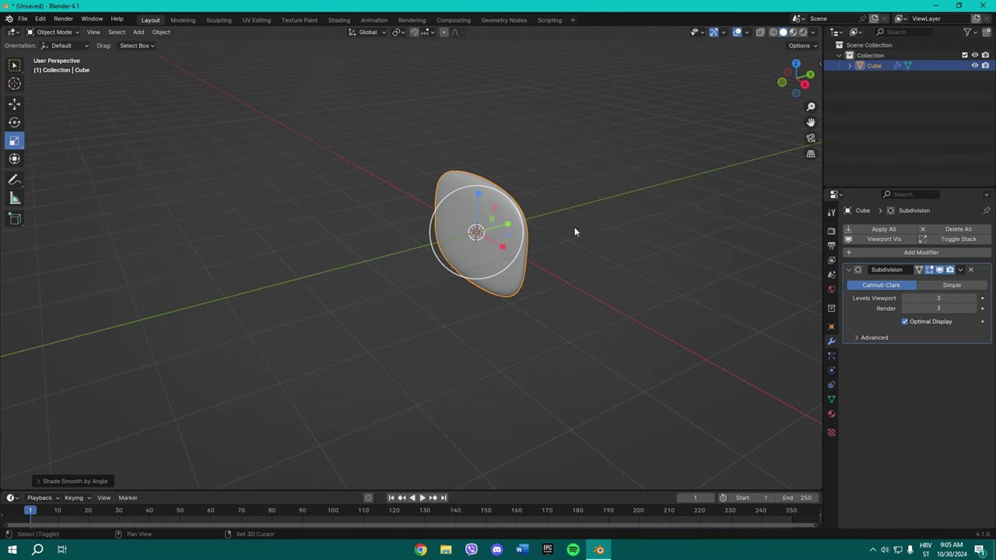
{"action": "left_click", "coordinate": [875, 230]}
{"action": "middle_click_drag", "start_coordinate": [661, 242], "coordinate": [499, 244]}
{"action": "left_click", "coordinate": [643, 247]}
Add a cone and shade it Smooth by Angle.
{"action": "left_click", "coordinate": [138, 33]}
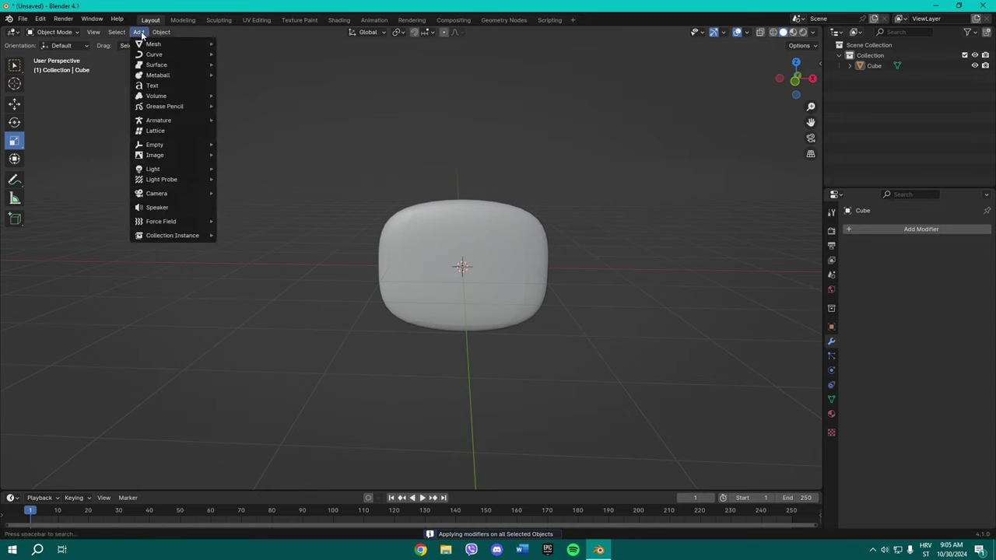
{"action": "mouse_move", "coordinate": [155, 45]}
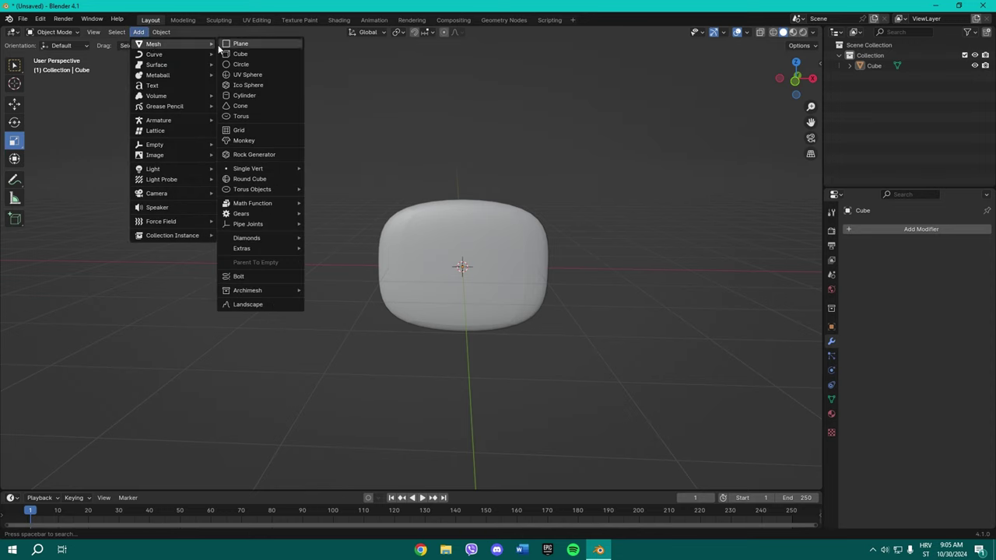
{"action": "left_click", "coordinate": [259, 106]}
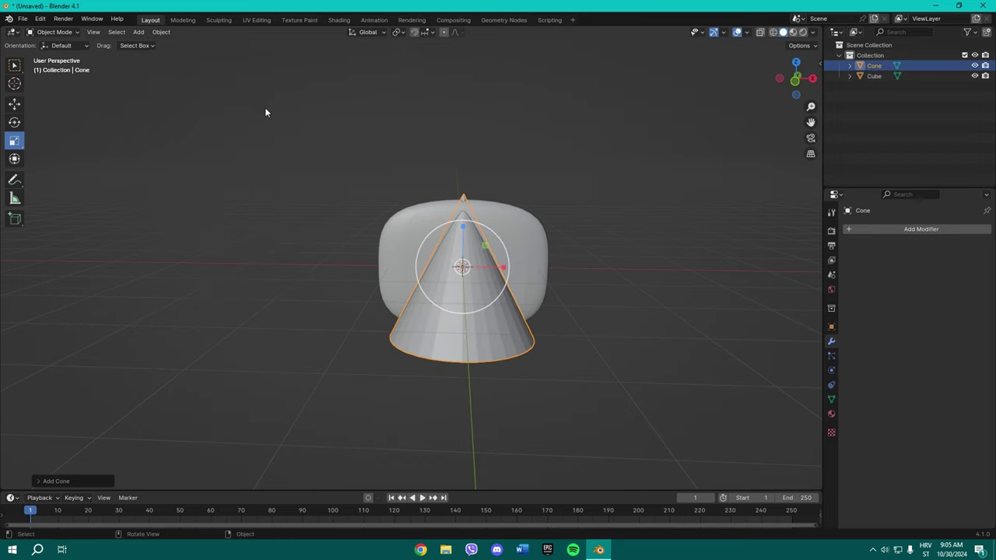
{"action": "right_click", "coordinate": [447, 283]}
{"action": "left_click", "coordinate": [452, 293]}
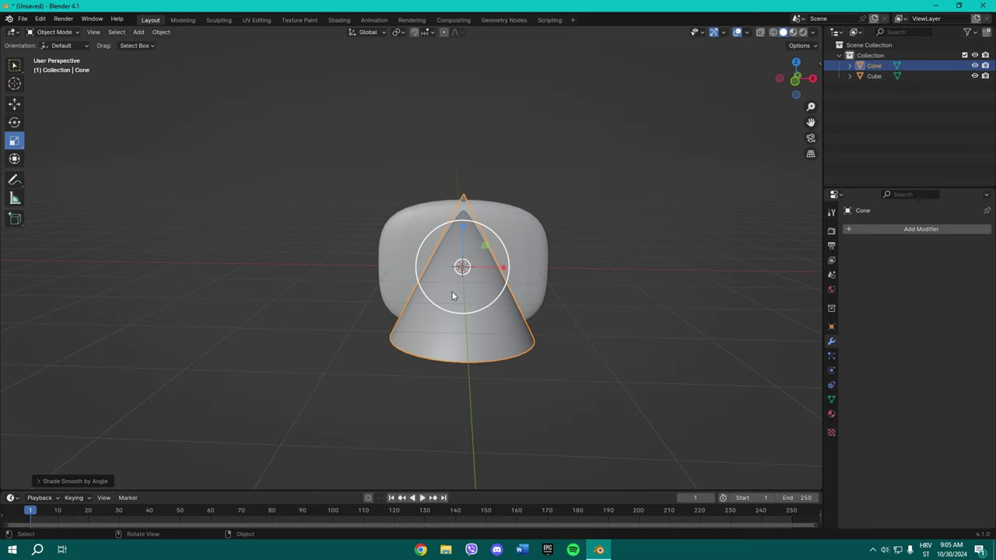
Rotate the cone 90° about the Y axis.
{"action": "key", "text": "r"}
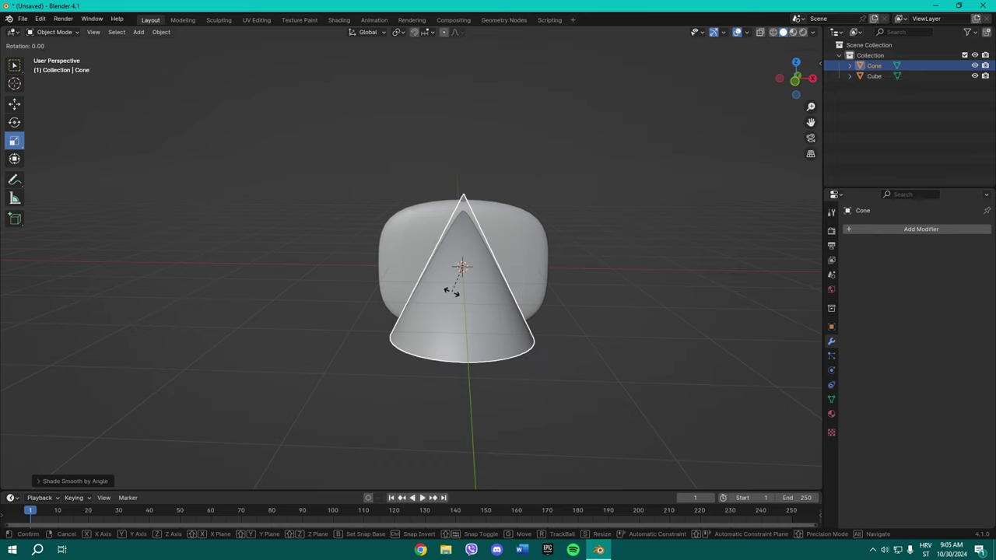
{"action": "key", "text": "y"}
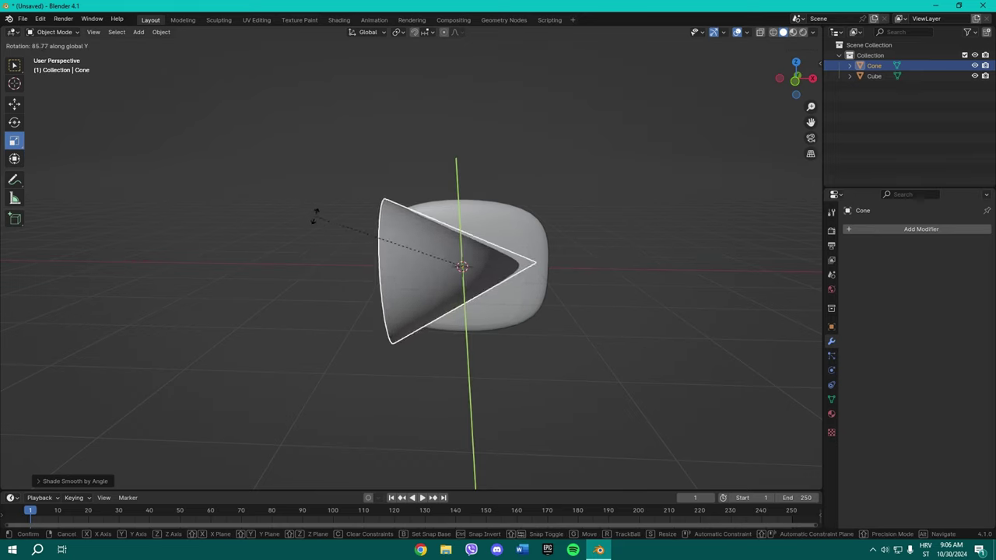
{"action": "type", "text": "90"}
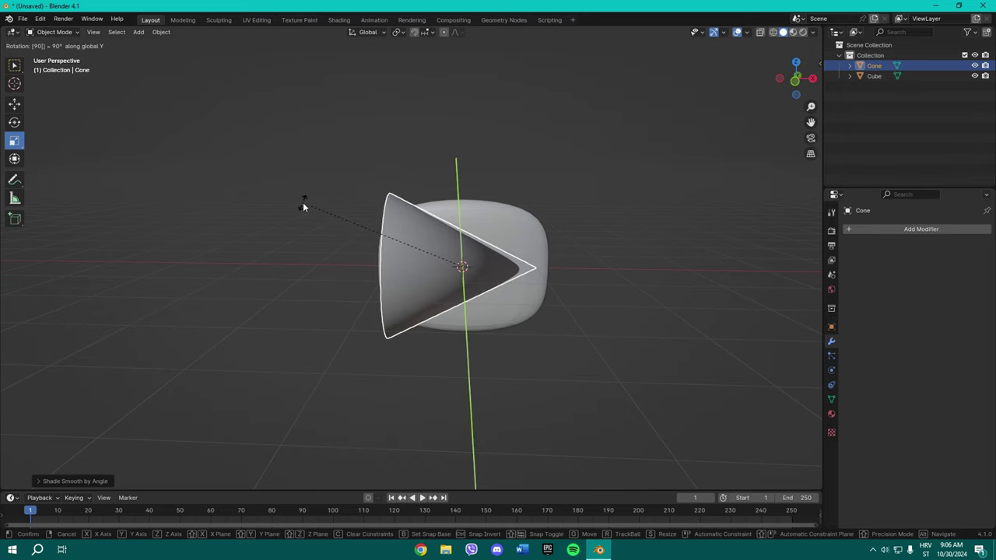
{"action": "key", "text": "Return"}
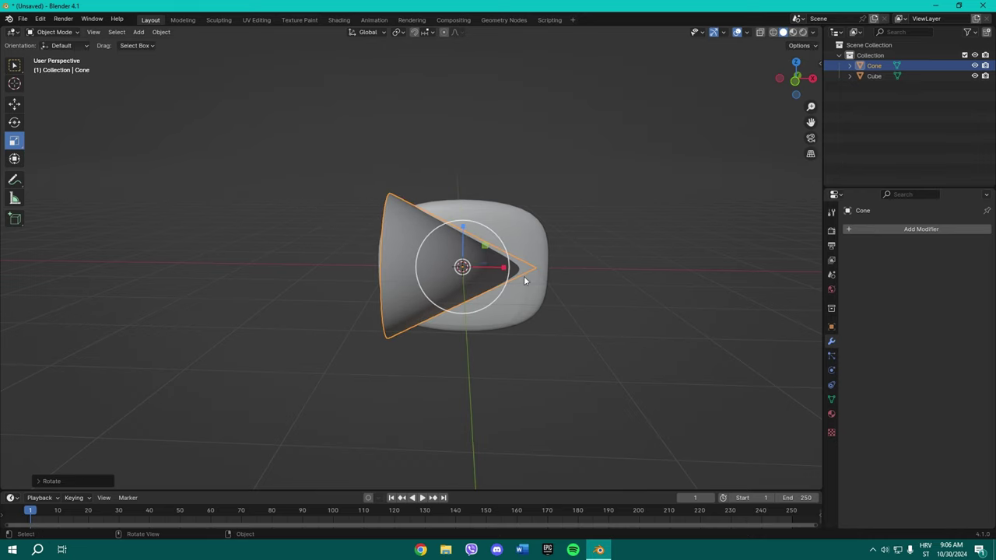
In front view, scale the cone down to about 0.35.
{"action": "key", "text": "KP_1"}
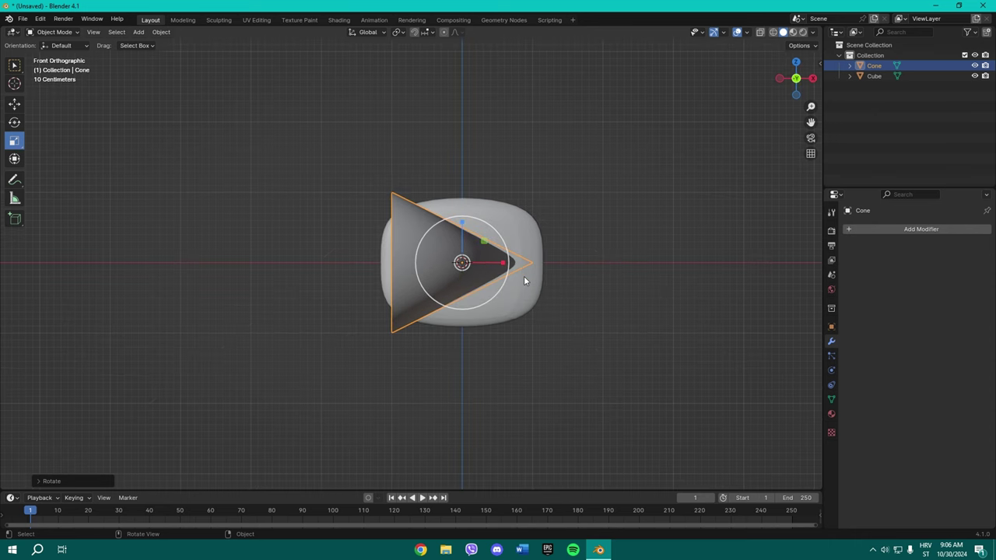
{"action": "middle_click_drag", "start_coordinate": [607, 266], "coordinate": [511, 267], "text": "shift"}
{"action": "scroll", "coordinate": [363, 281], "scroll_direction": "up", "scroll_amount": 1}
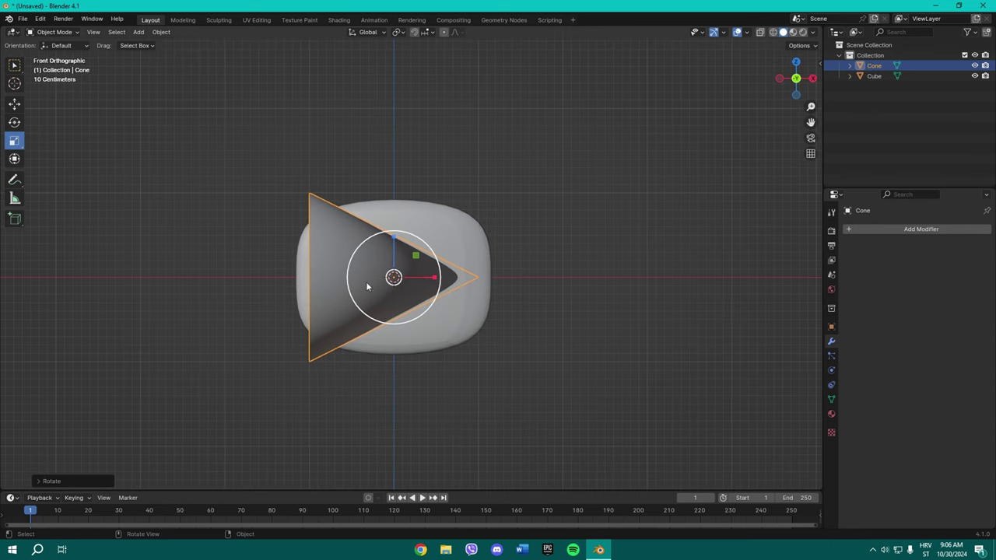
{"action": "key", "text": "s"}
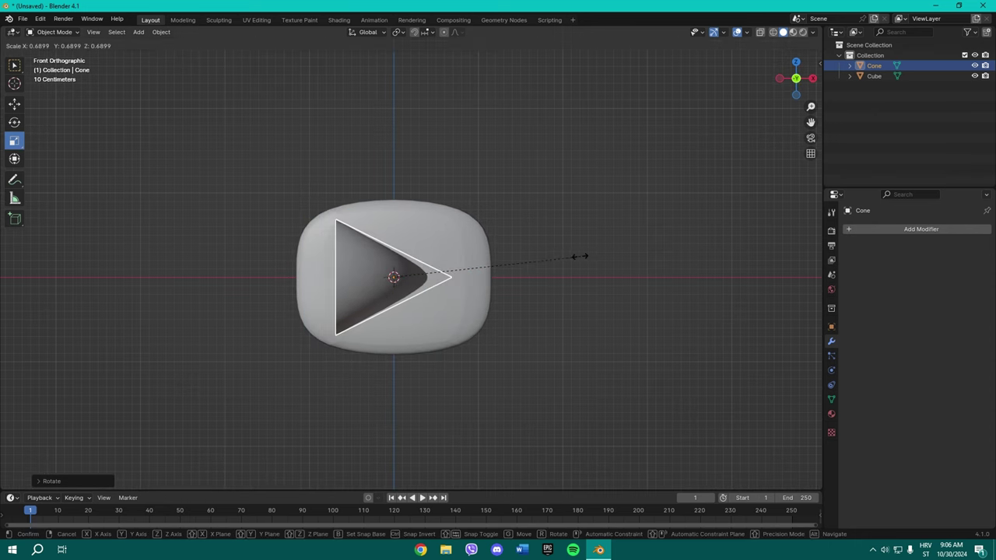
{"action": "left_click", "coordinate": [488, 262]}
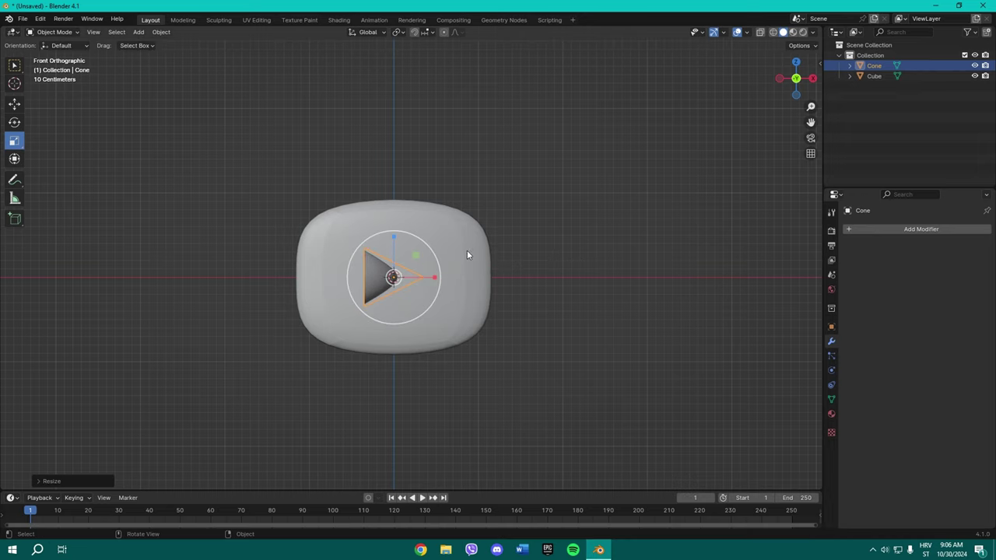
In Edit Mode, flatten the cone's mesh along Y.
{"action": "key", "text": "Tab"}
{"action": "middle_click_drag", "start_coordinate": [467, 255], "coordinate": [472, 228]}
{"action": "left_click_drag", "start_coordinate": [480, 202], "coordinate": [415, 265]}
Thin the cone's flattened faces further along Y.
{"action": "key", "text": "g"}
{"action": "key", "text": "y"}
{"action": "left_click", "coordinate": [407, 207]}
{"action": "middle_click_drag", "start_coordinate": [416, 264], "coordinate": [624, 218]}
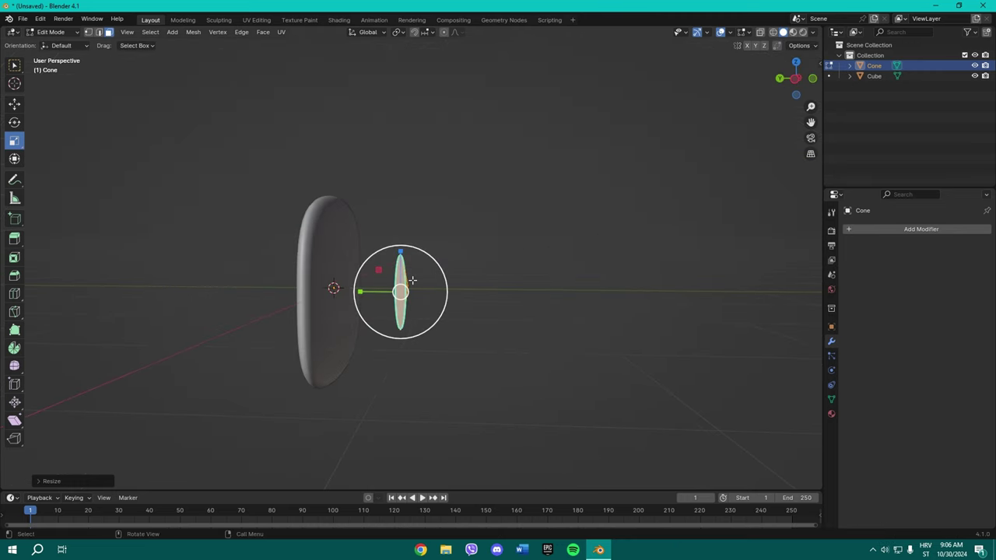
{"action": "left_click_drag", "start_coordinate": [359, 292], "coordinate": [365, 292]}
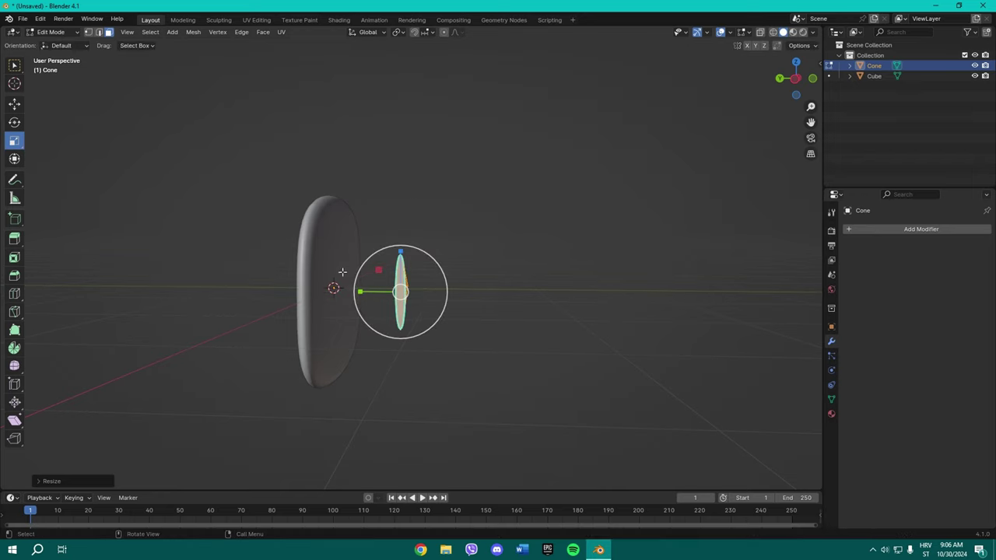
In Object Mode, move the triangle about 0.57 m along Y onto the cube's front face.
{"action": "key", "text": "Tab"}
{"action": "middle_click_drag", "start_coordinate": [514, 274], "coordinate": [382, 290]}
{"action": "left_click", "coordinate": [14, 104]}
{"action": "middle_click_drag", "start_coordinate": [225, 178], "coordinate": [431, 289]}
{"action": "left_click_drag", "start_coordinate": [490, 318], "coordinate": [519, 326]}
{"action": "middle_click_drag", "start_coordinate": [519, 326], "coordinate": [537, 378]}
Select the rounded cube and create a new material, Material.001, for it.
{"action": "left_click", "coordinate": [536, 378]}
{"action": "left_click", "coordinate": [650, 343]}
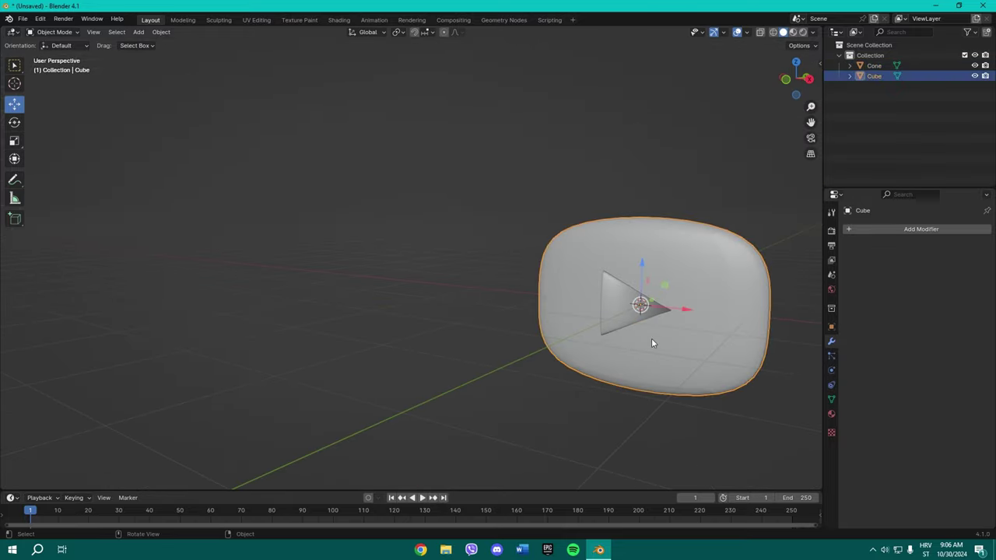
{"action": "key", "text": "KP_1"}
{"action": "middle_click_drag", "start_coordinate": [733, 315], "coordinate": [487, 251], "text": "shift"}
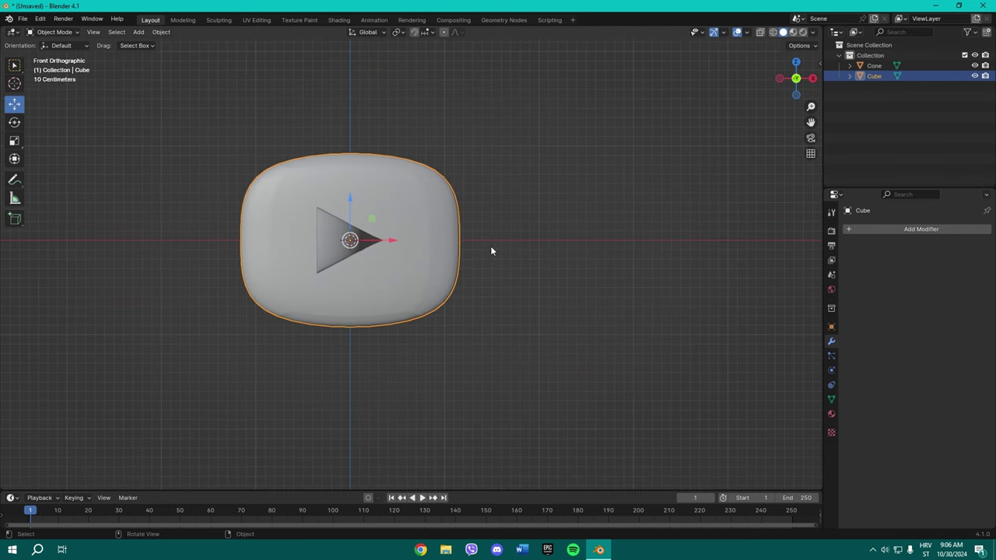
{"action": "left_click", "coordinate": [831, 414]}
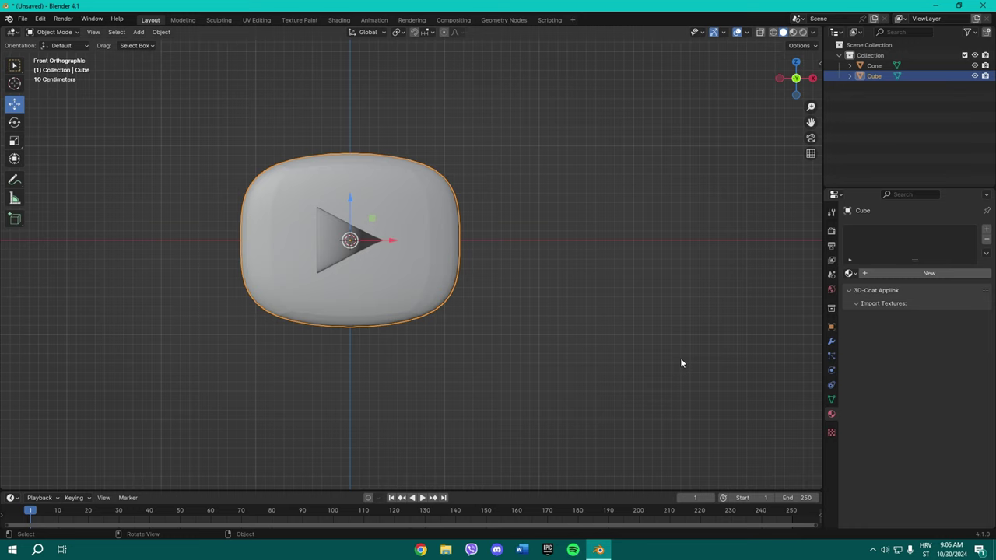
{"action": "left_click", "coordinate": [926, 273]}
Set the cube's base colour to deep red, viewed in Material Preview.
{"action": "left_click", "coordinate": [934, 358]}
{"action": "left_click", "coordinate": [920, 278]}
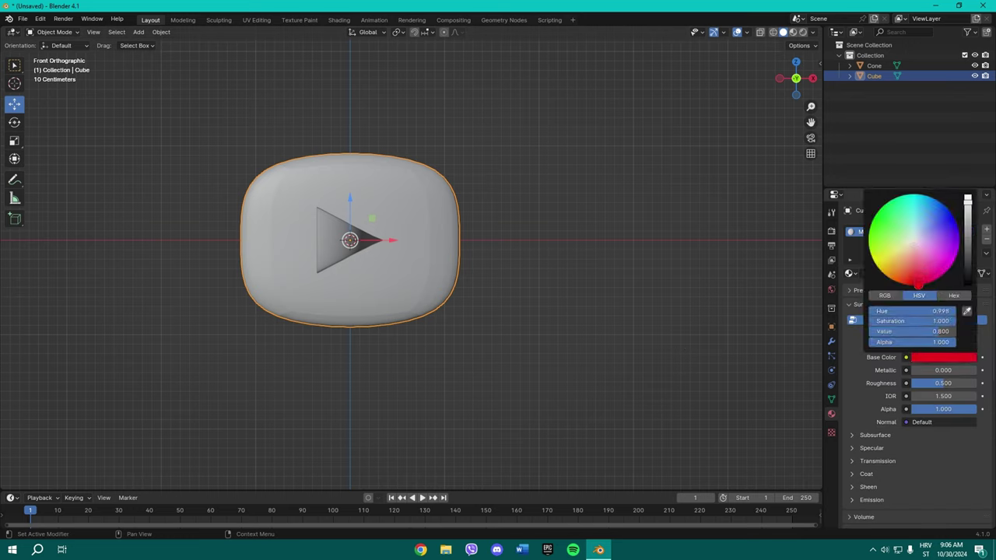
{"action": "left_click", "coordinate": [793, 32]}
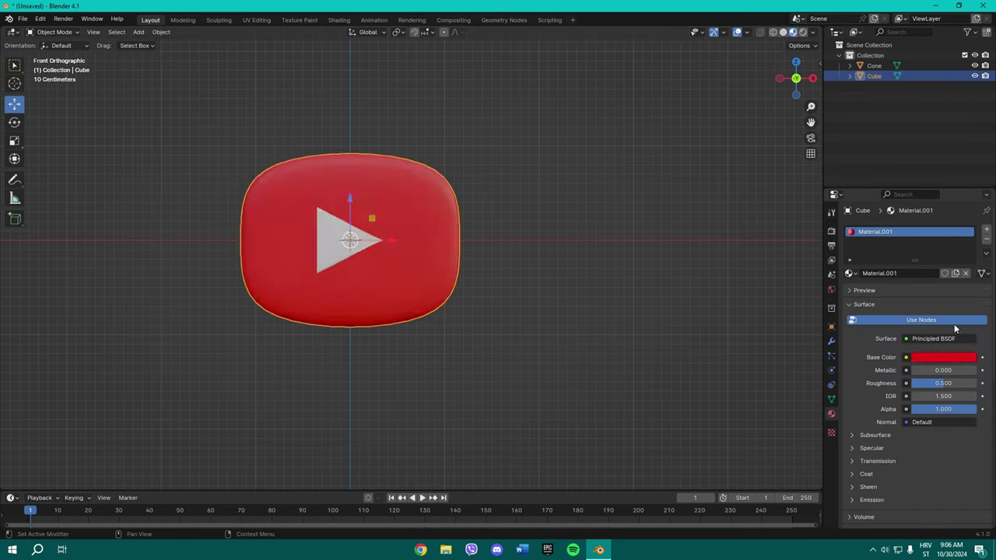
{"action": "left_click", "coordinate": [944, 359]}
{"action": "left_click_drag", "start_coordinate": [968, 242], "coordinate": [968, 221]}
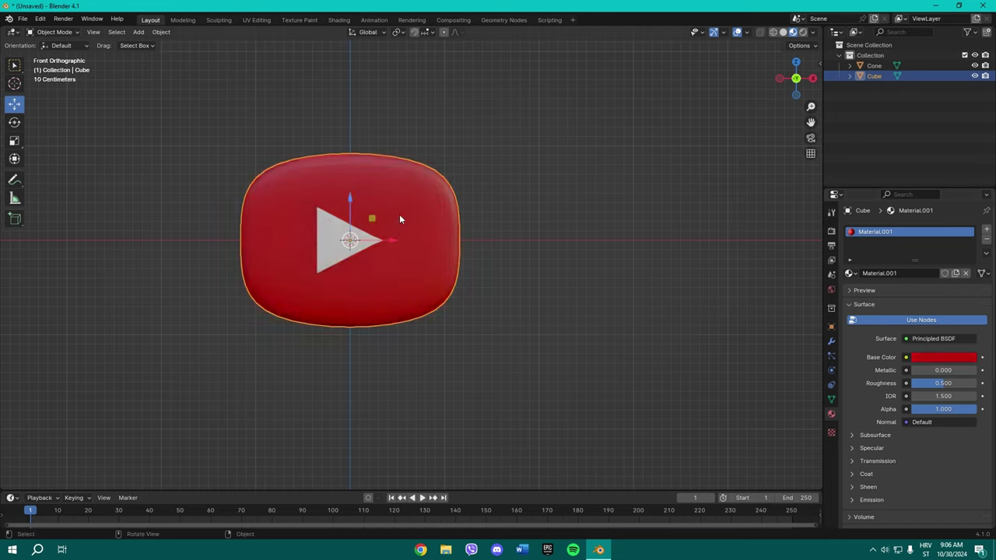
Select the cone and nudge it slightly right along X.
{"action": "left_click", "coordinate": [367, 253]}
{"action": "key", "text": "s"}
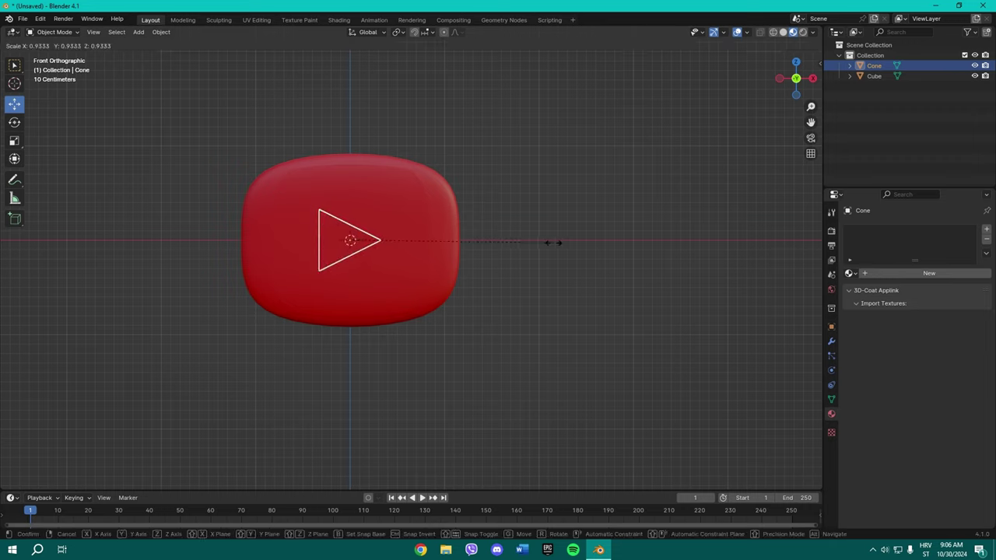
{"action": "key", "text": "Escape"}
{"action": "left_click_drag", "start_coordinate": [393, 241], "coordinate": [402, 242]}
{"action": "key", "text": "ctrl+z"}
{"action": "key", "text": "ctrl+shift+z"}
Give the cone a new Material.002 with a white base colour.
{"action": "left_click", "coordinate": [962, 274]}
{"action": "left_click", "coordinate": [943, 357]}
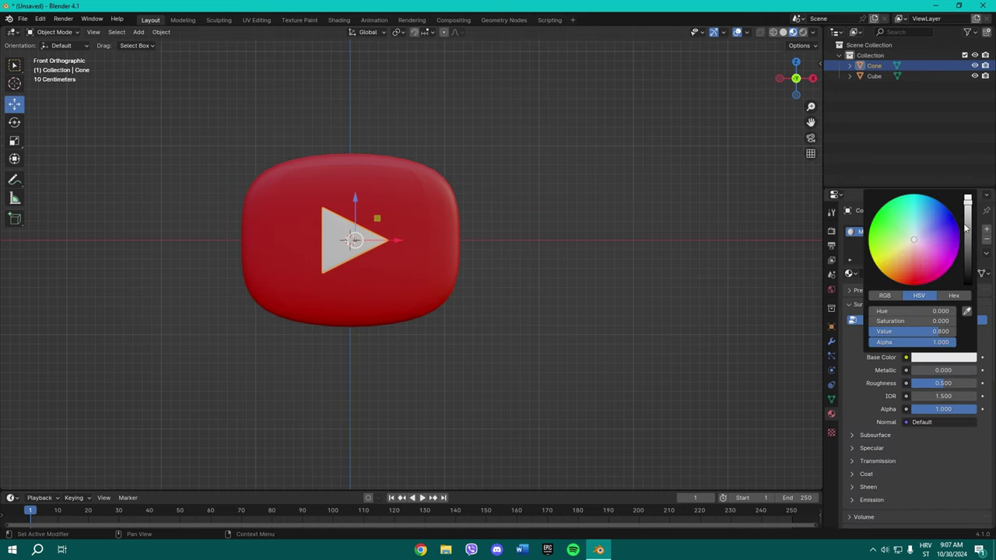
{"action": "left_click", "coordinate": [970, 217]}
{"action": "left_click", "coordinate": [692, 304]}
{"action": "middle_click_drag", "start_coordinate": [554, 275], "coordinate": [460, 233]}
Box-select the red cube and white cone and Join them into the single object Cone.
{"action": "left_click_drag", "start_coordinate": [369, 111], "coordinate": [487, 263]}
{"action": "right_click", "coordinate": [398, 172]}
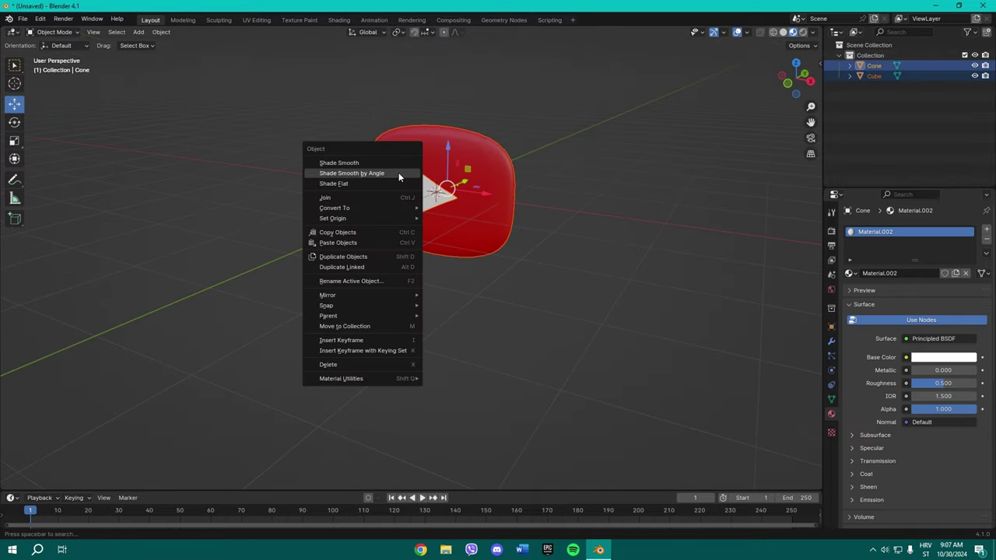
{"action": "left_click", "coordinate": [360, 192]}
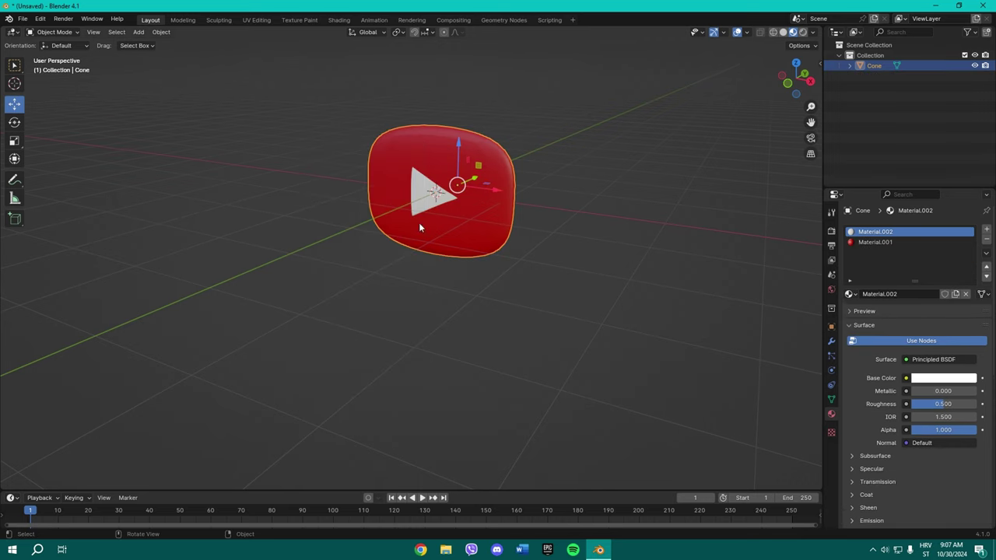
{"action": "middle_click_drag", "start_coordinate": [465, 298], "coordinate": [448, 265]}
{"action": "left_click", "coordinate": [509, 263]}
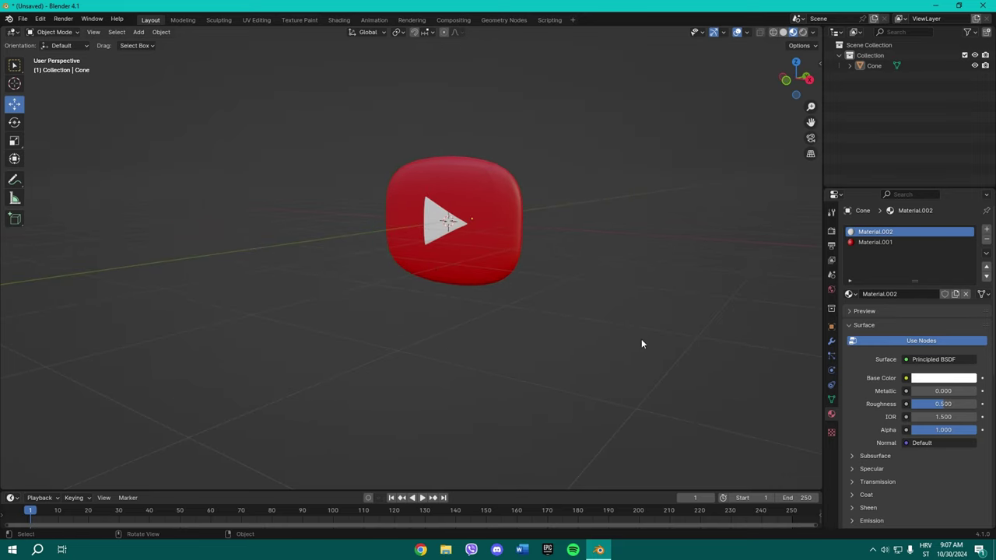